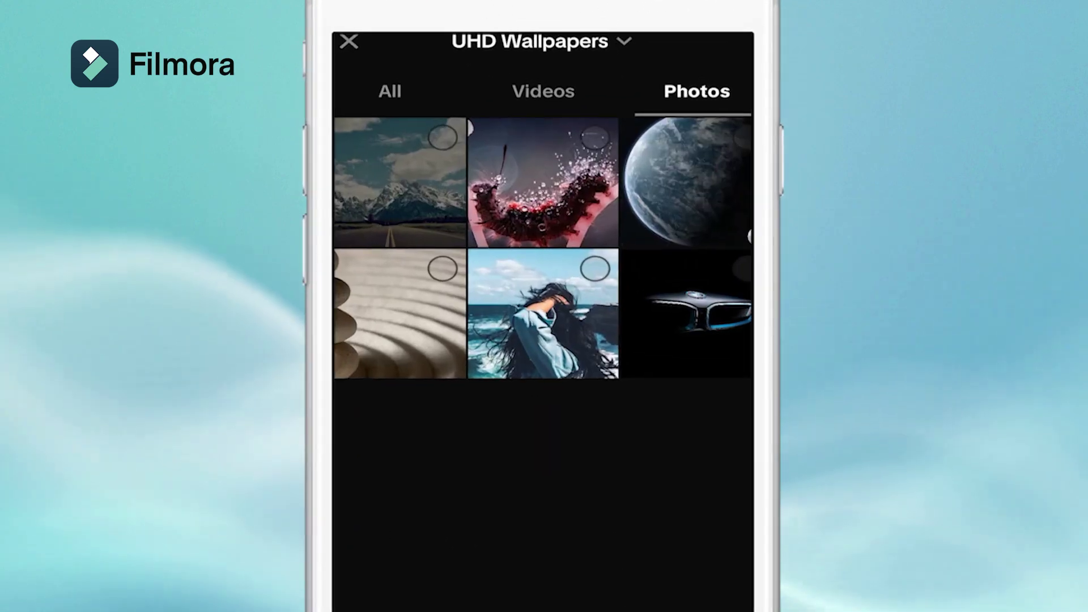
Select the mountain road, caterpillar, Earth, stones, woman-by-the-sea and car photos in order for the slideshow
left_click(443, 137)
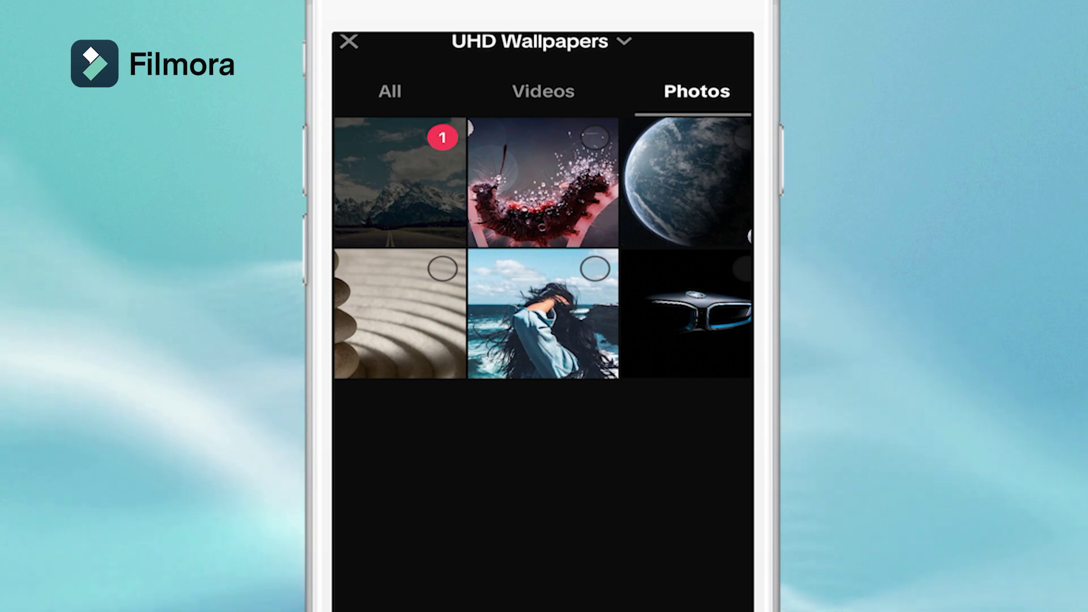
left_click(595, 138)
left_click(745, 137)
left_click(443, 269)
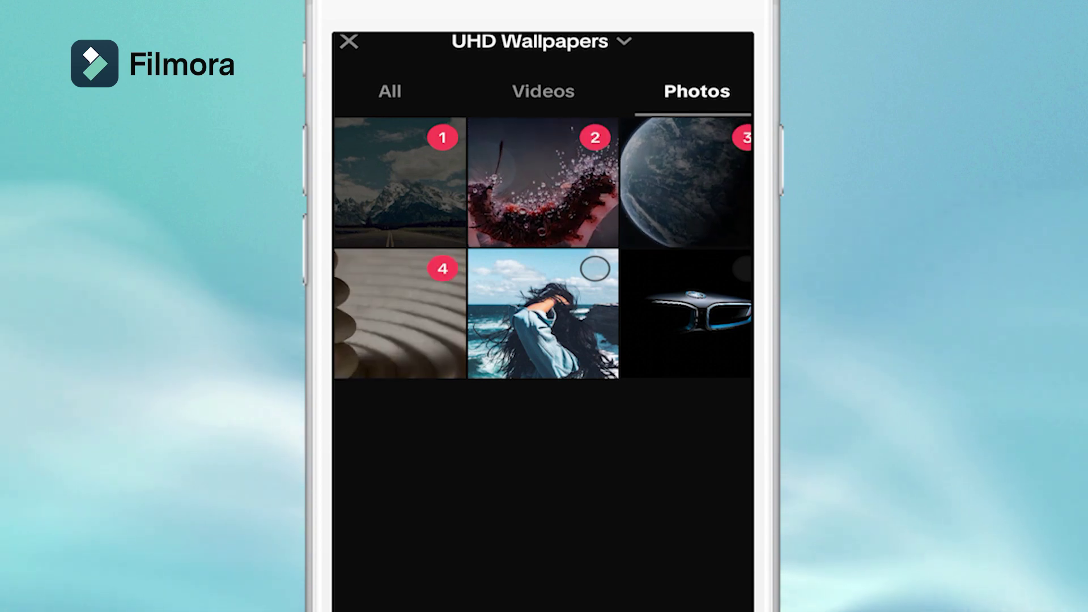
left_click(595, 269)
left_click(745, 268)
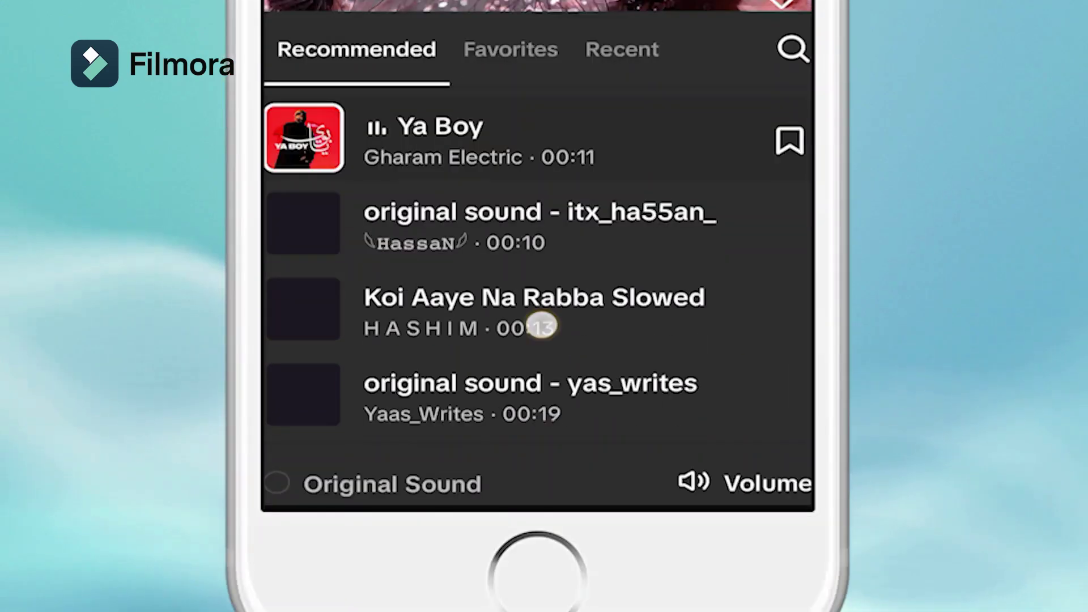
scroll(539, 267, "down", 10)
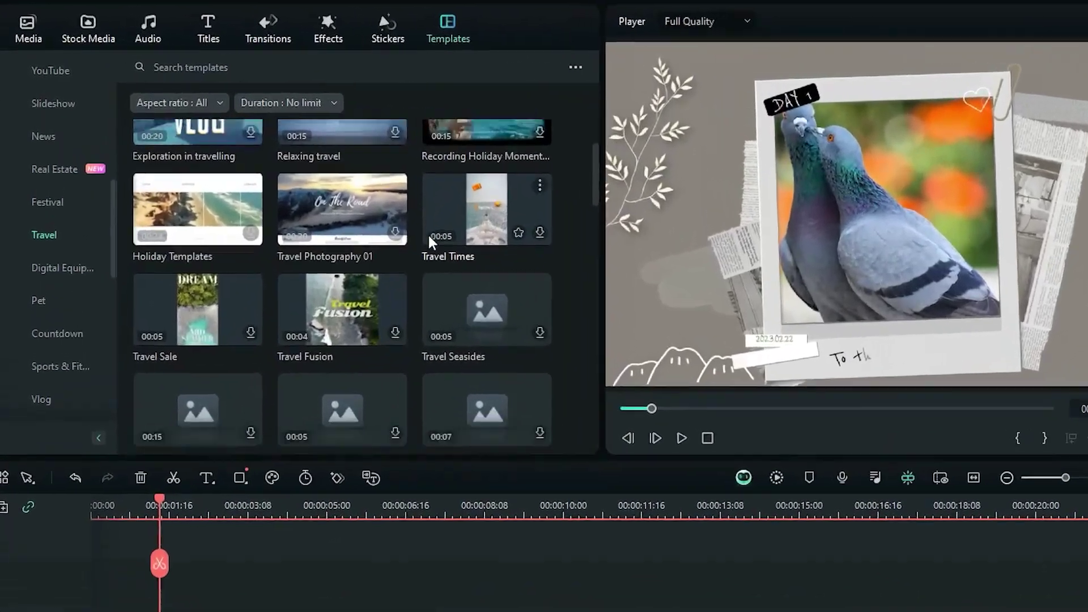
Scroll through the Travel templates and search the template library for 'Moo'
scroll(605, 253, "down", 3)
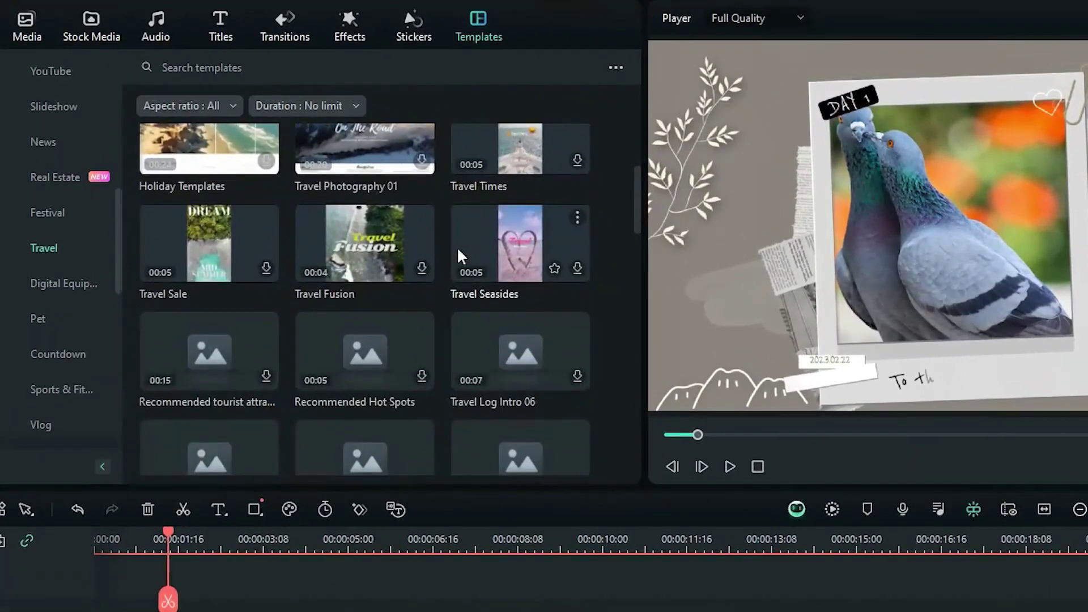
scroll(457, 246, "down", 2)
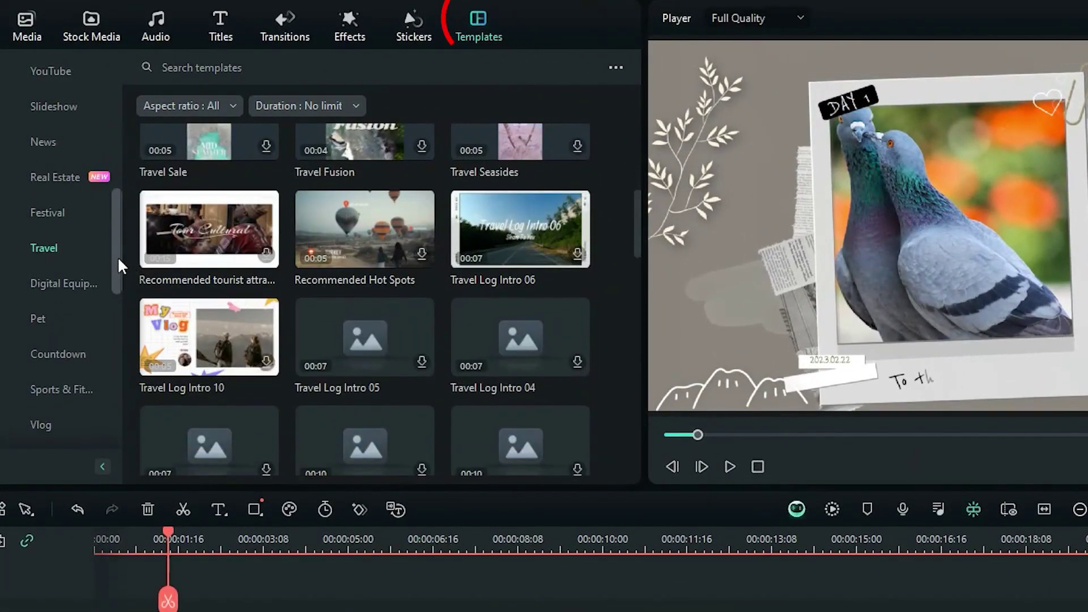
left_click_drag(117, 255, 121, 180)
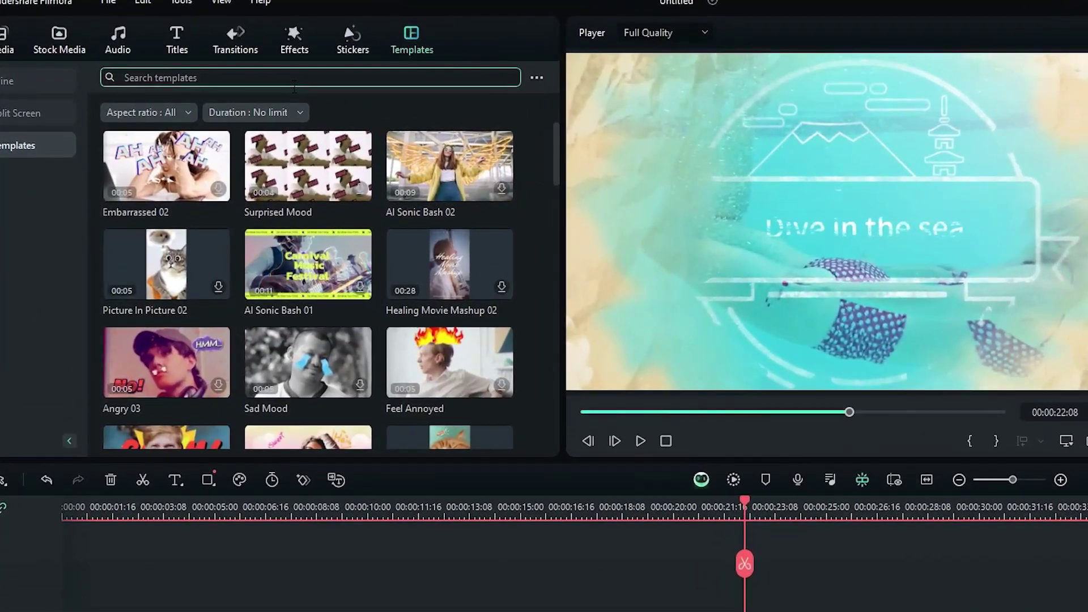
type("Moo")
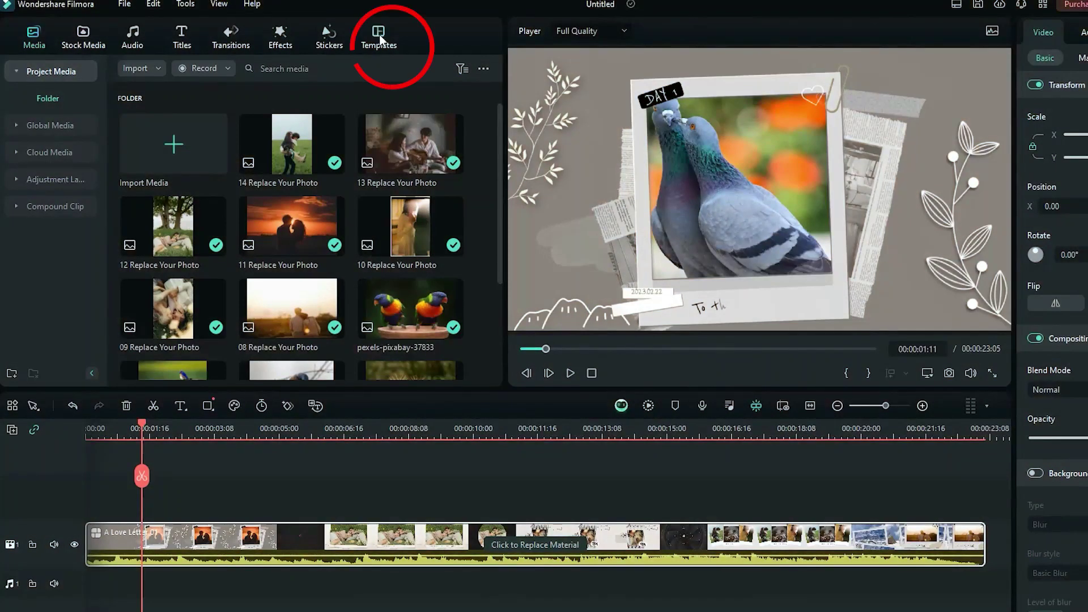
Show the Travel category in Filmora's template library
left_click(379, 39)
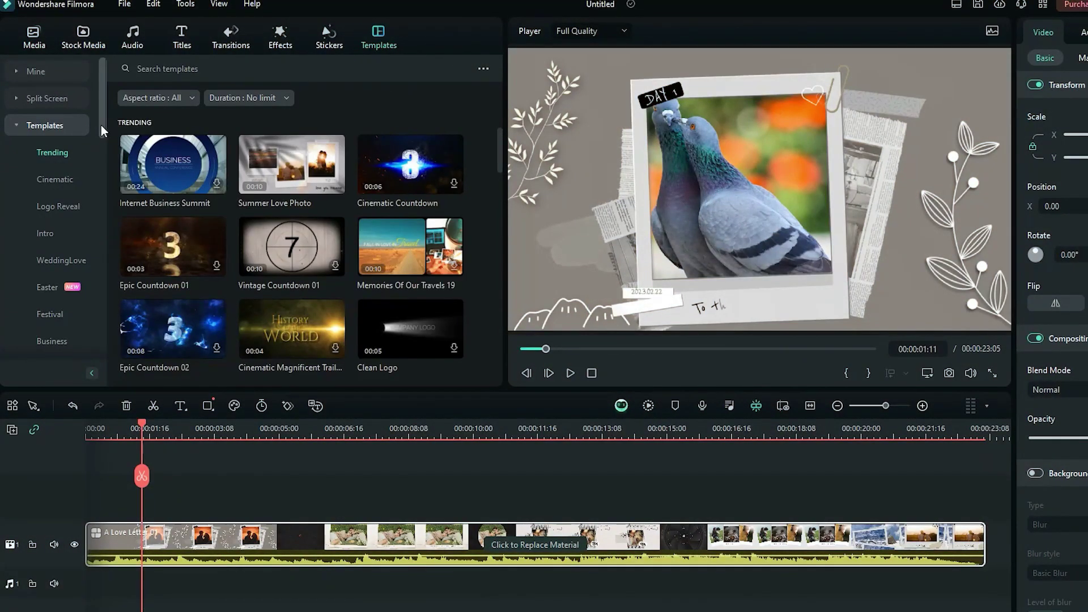
left_click_drag(101, 125, 105, 213)
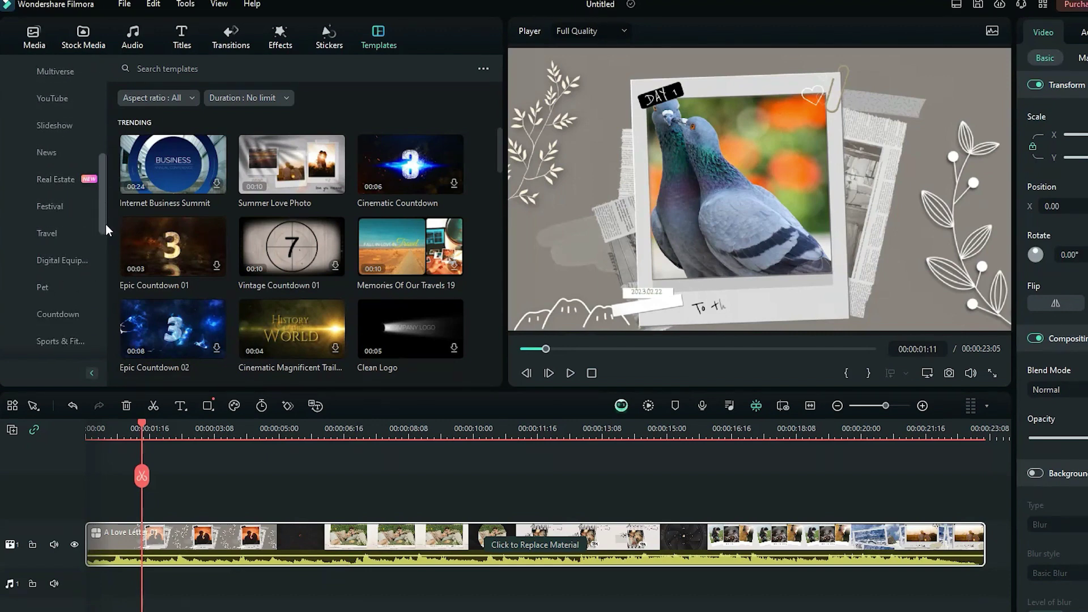
left_click(72, 210)
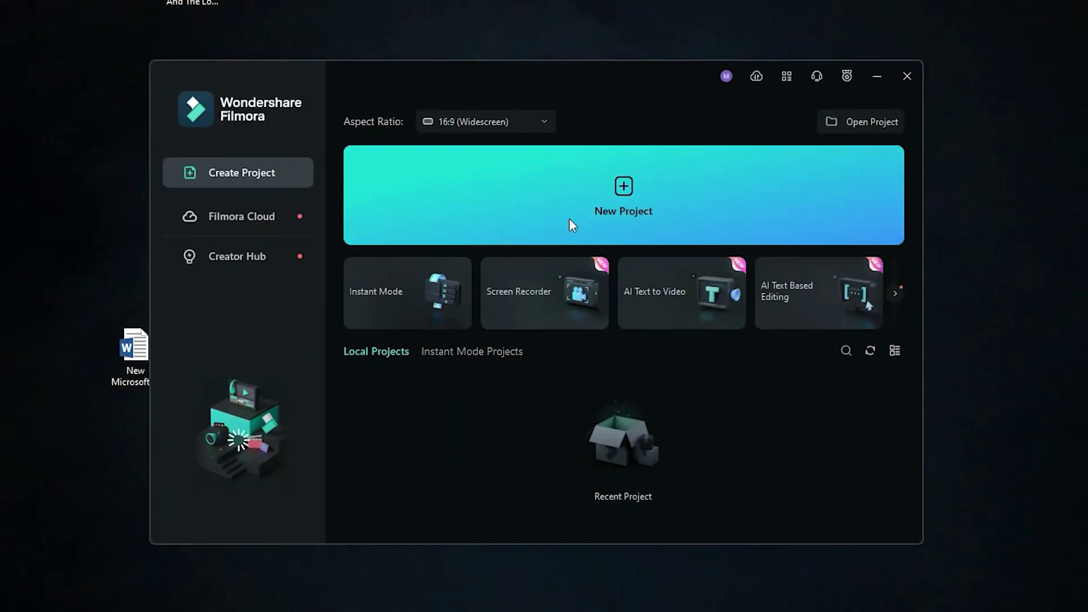
Start a new project and import the pigeon and other bird photos as media files
left_click(572, 211)
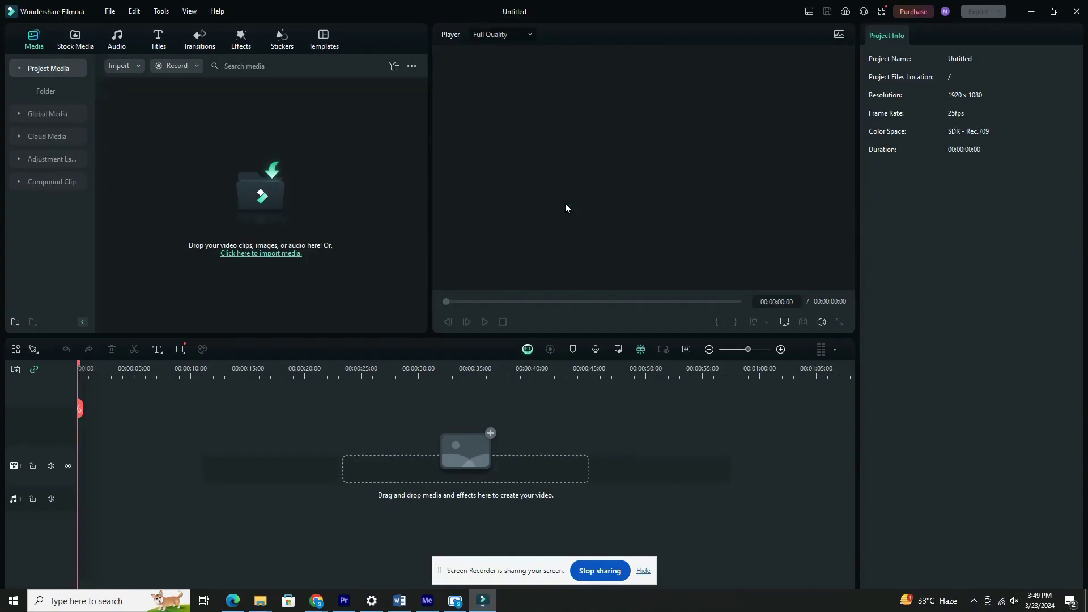
left_click(104, 10)
left_click(293, 80)
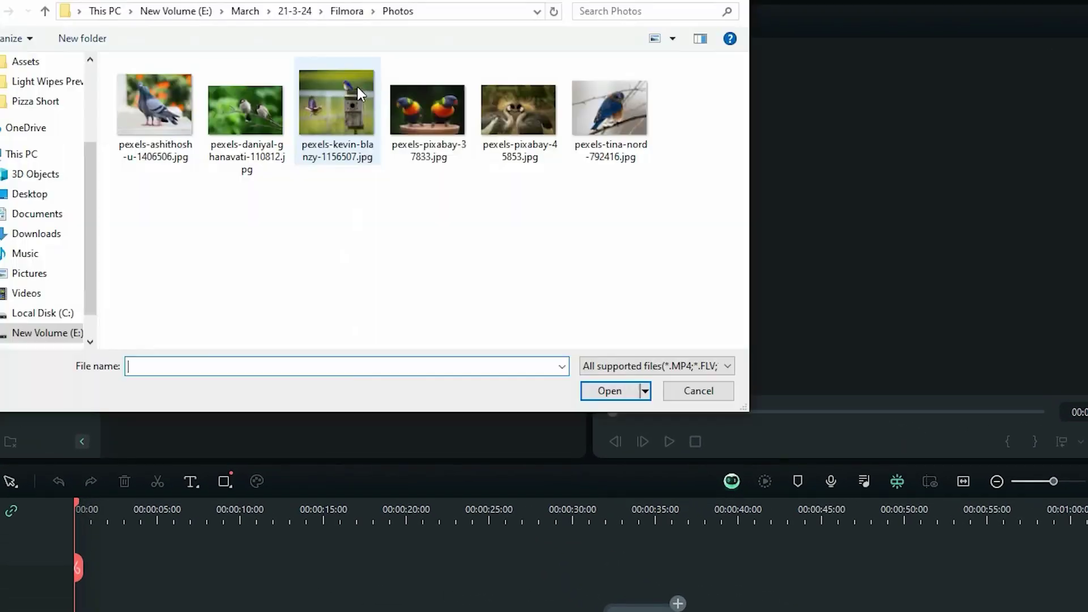
left_click(195, 135)
left_click(337, 118, "ctrl")
left_click(427, 117, "ctrl")
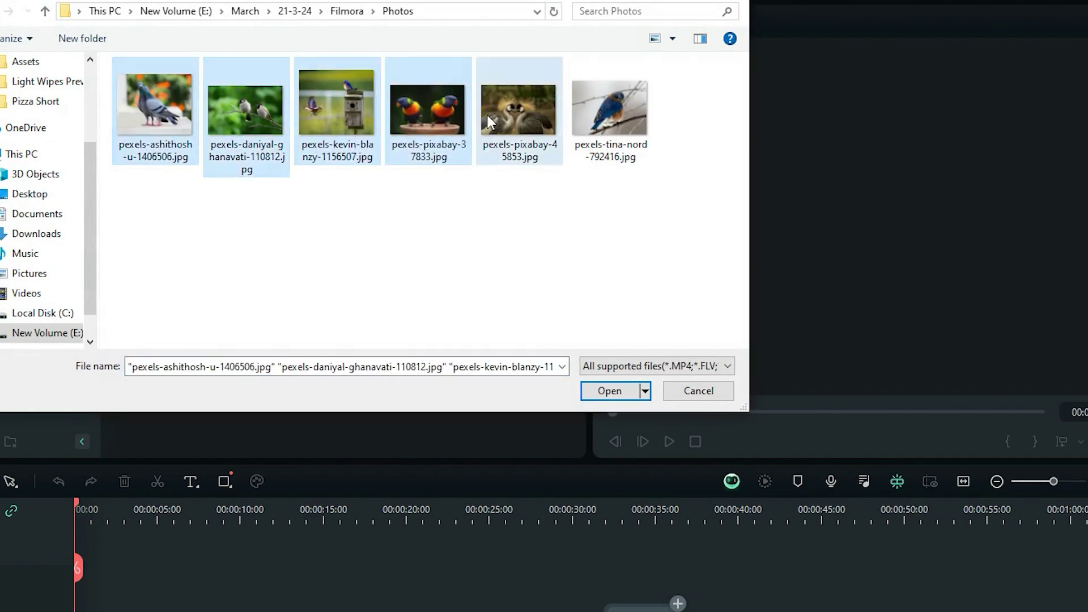
left_click(609, 390)
Search the template library for 'slideshow'
left_click(356, 40)
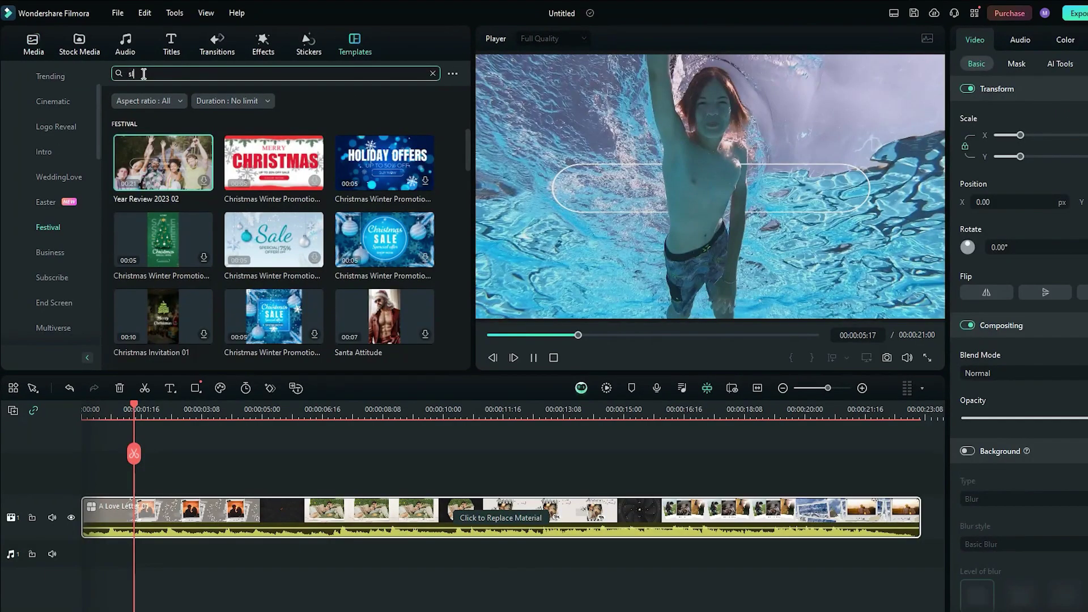
type("slideshow")
key("Return")
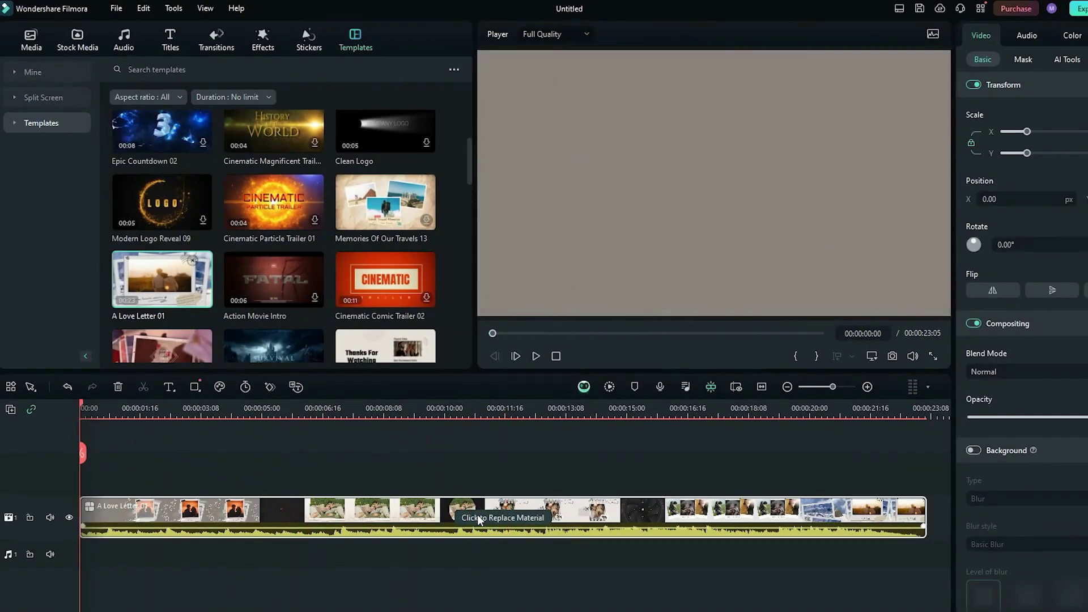
Fill the template slots with the pigeon, birds-on-a-branch and other bird photos, then save
left_click(265, 458)
left_click(360, 178)
left_click(699, 388)
left_click(341, 458)
left_click(427, 178)
left_click(699, 388)
left_click(419, 458)
left_click(496, 179)
left_click(699, 388)
left_click(498, 458)
left_click(563, 178)
left_click(217, 41)
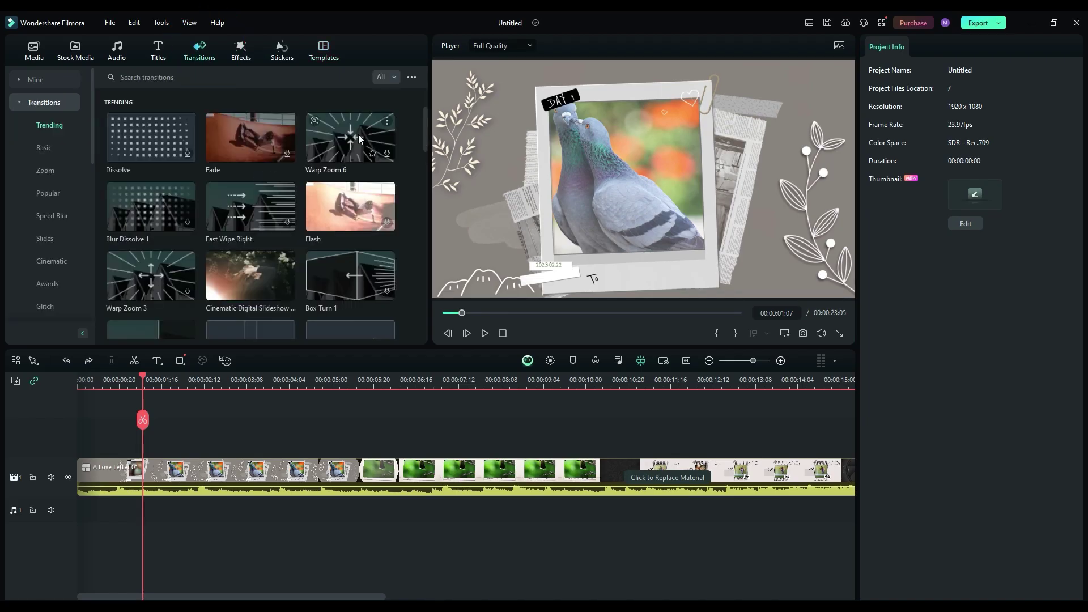
Browse the Titles library and then the music library
left_click(157, 57)
left_click(116, 53)
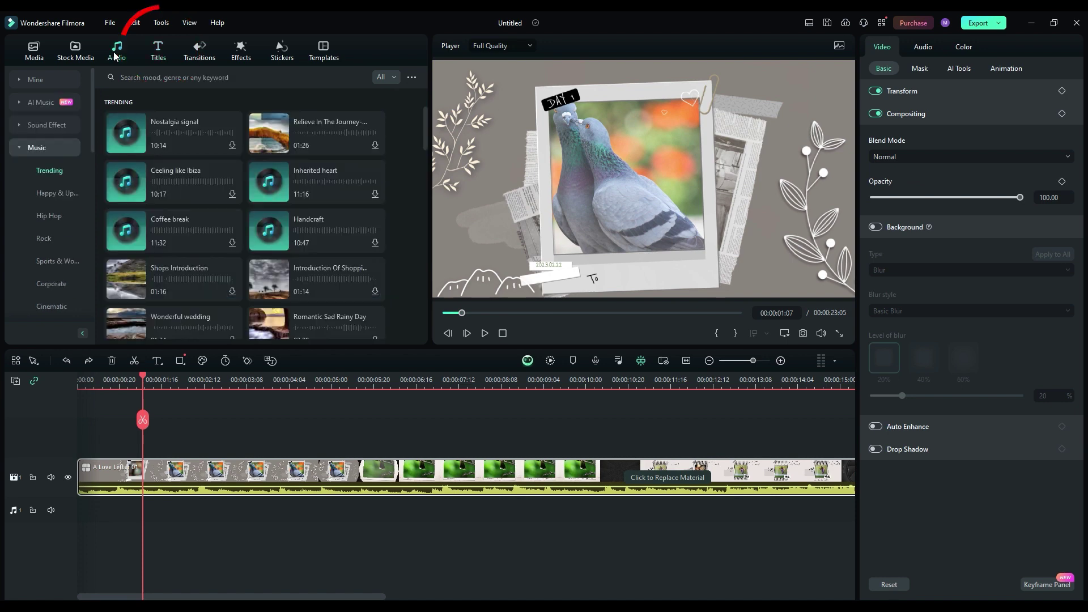
left_click_drag(425, 127, 419, 215)
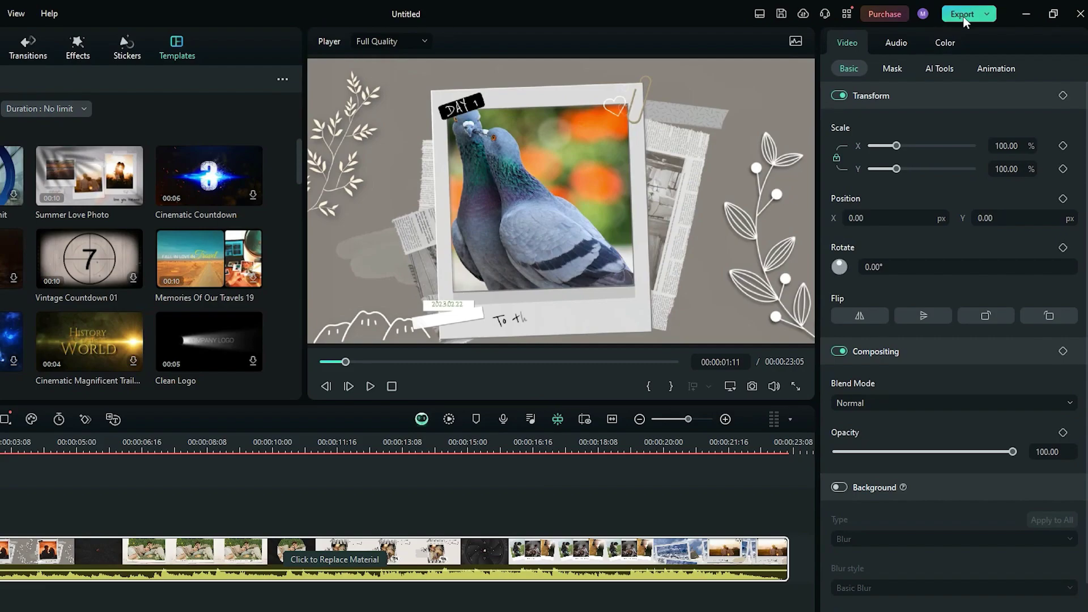
Open the export settings to save the slideshow as a 1920x1080 MP4
left_click(963, 16)
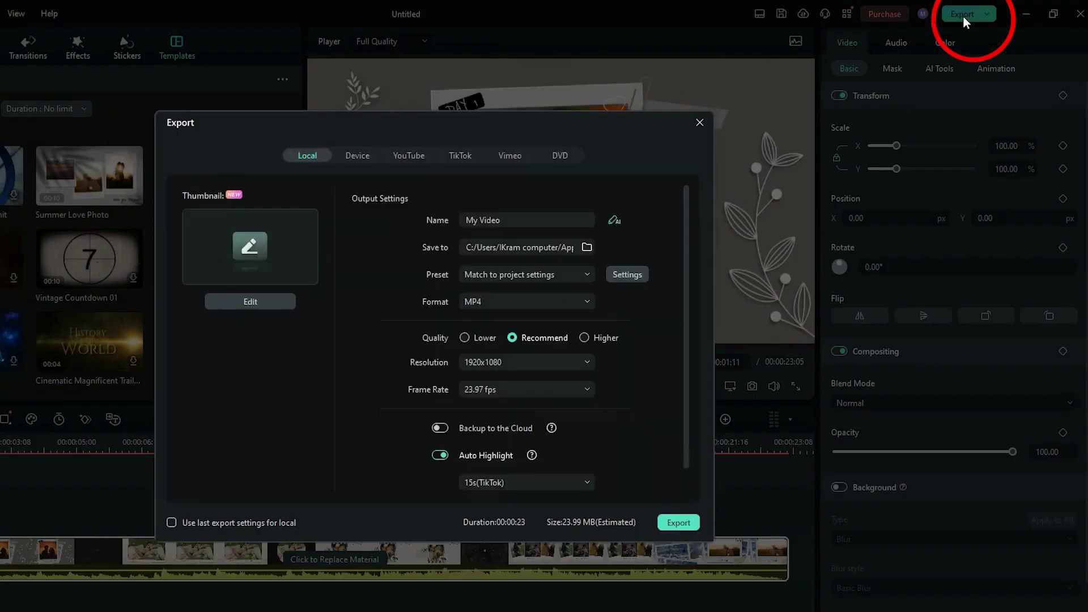